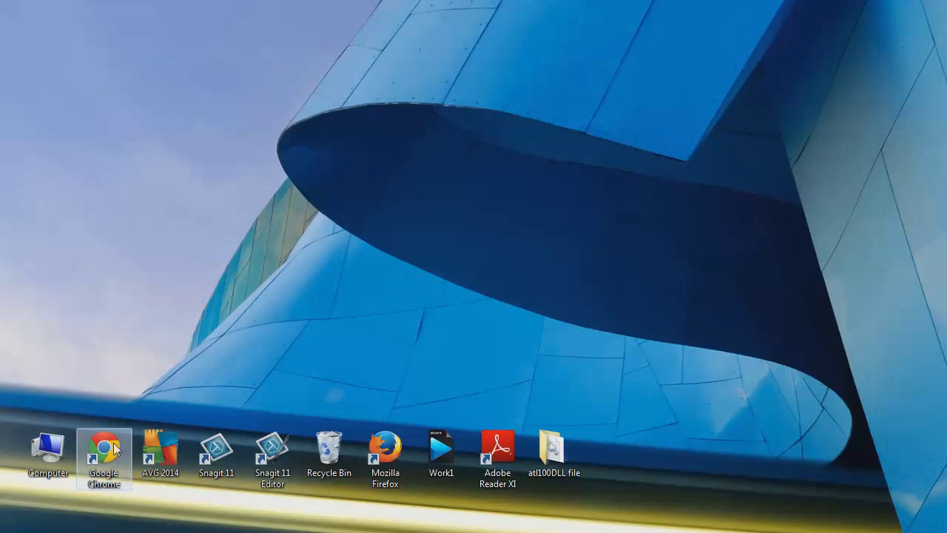
Download hal.zip from the dll-files.com hal.dll page in Chrome and show it in its folder
double_click(115, 449)
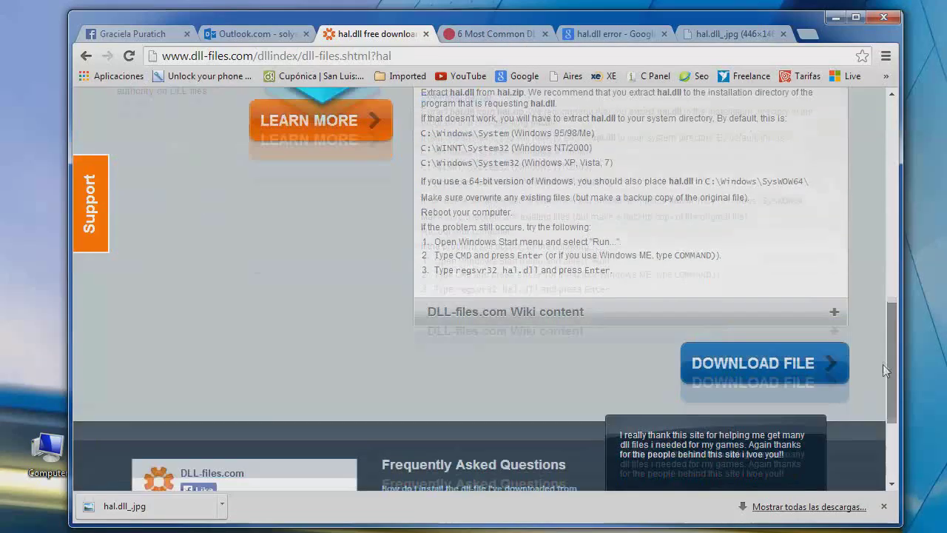
left_click_drag(891, 232, 882, 370)
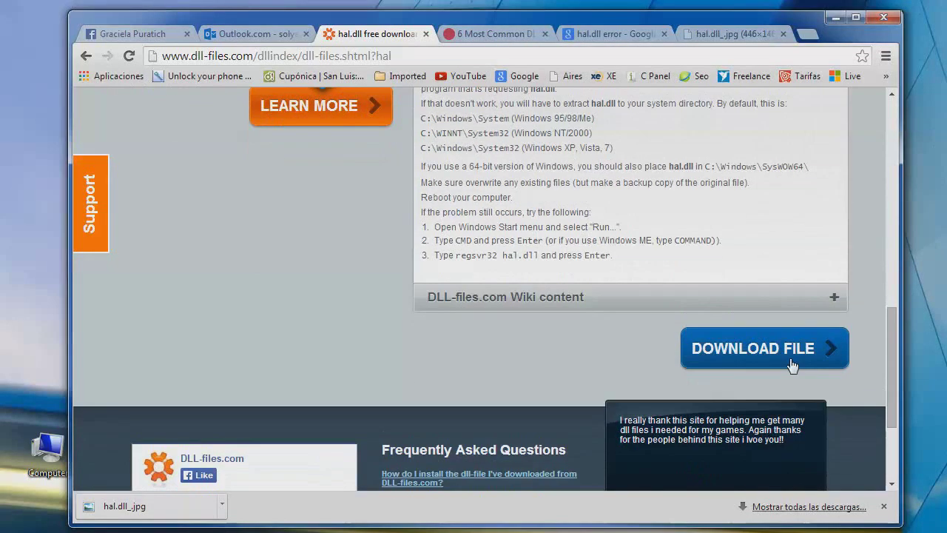
left_click(740, 360)
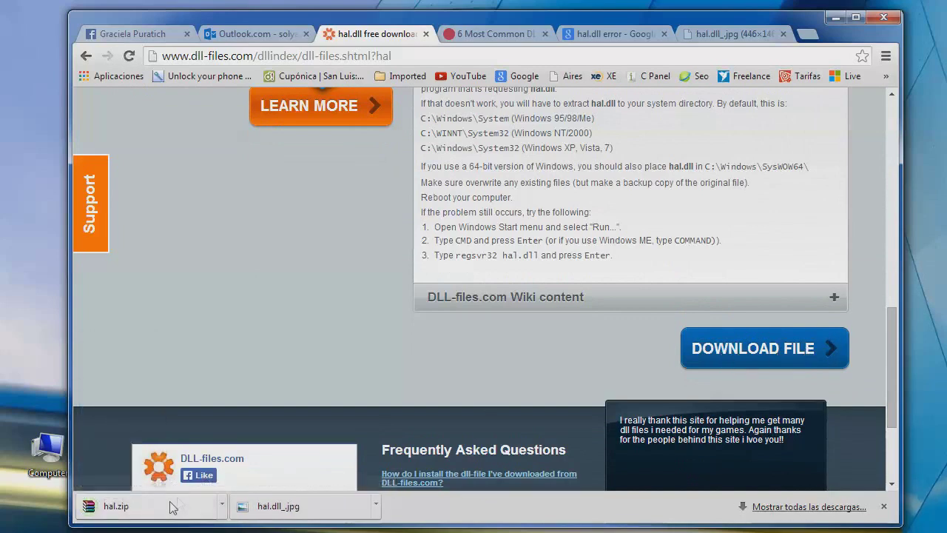
left_click(221, 506)
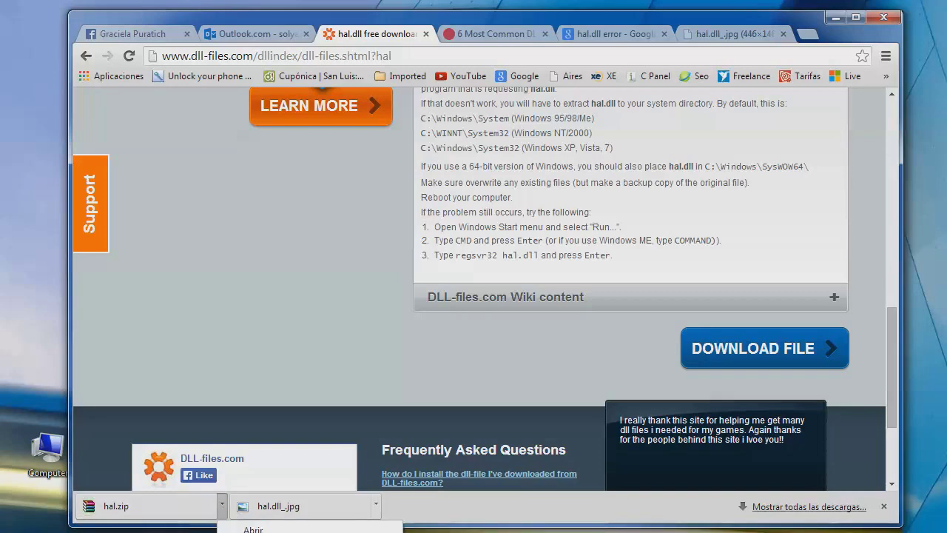
left_click(252, 531)
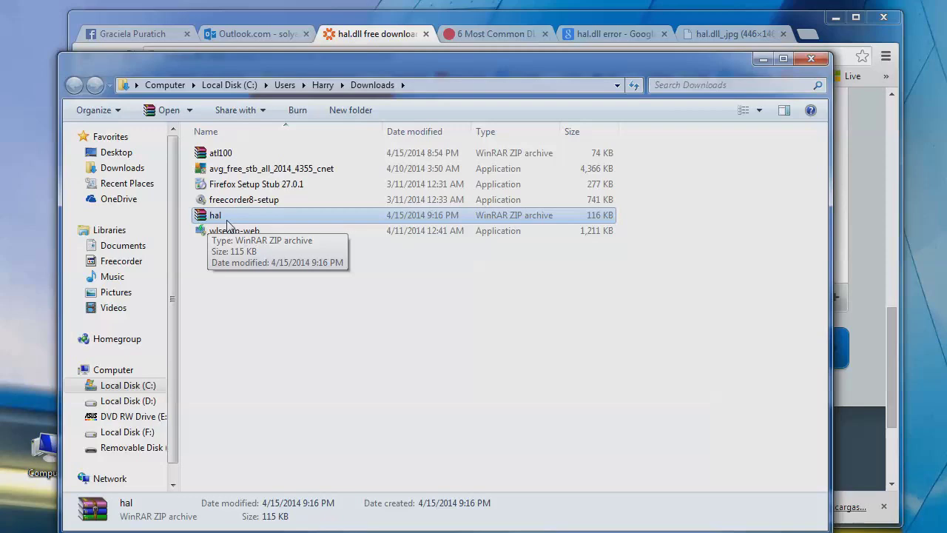
Open hal.zip from the Downloads folder in WinRAR
double_click(226, 219)
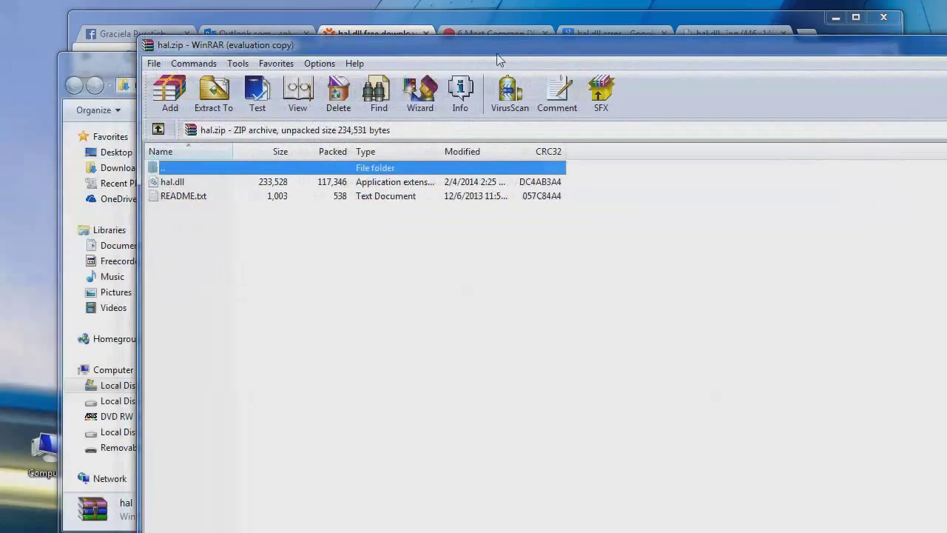
Extract hal.zip to the Desktop, choosing Yes to All to replace existing files
left_click(171, 97)
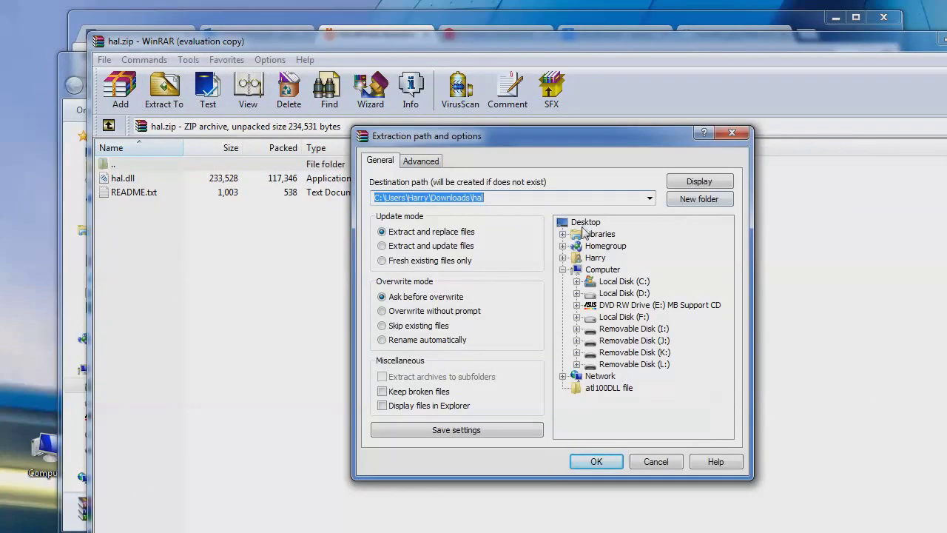
left_click(585, 222)
left_click(597, 461)
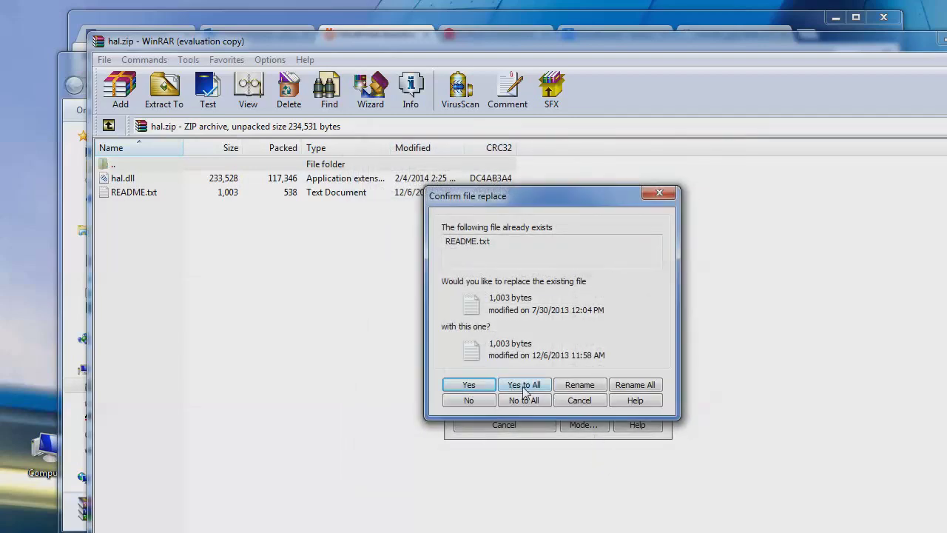
left_click(524, 385)
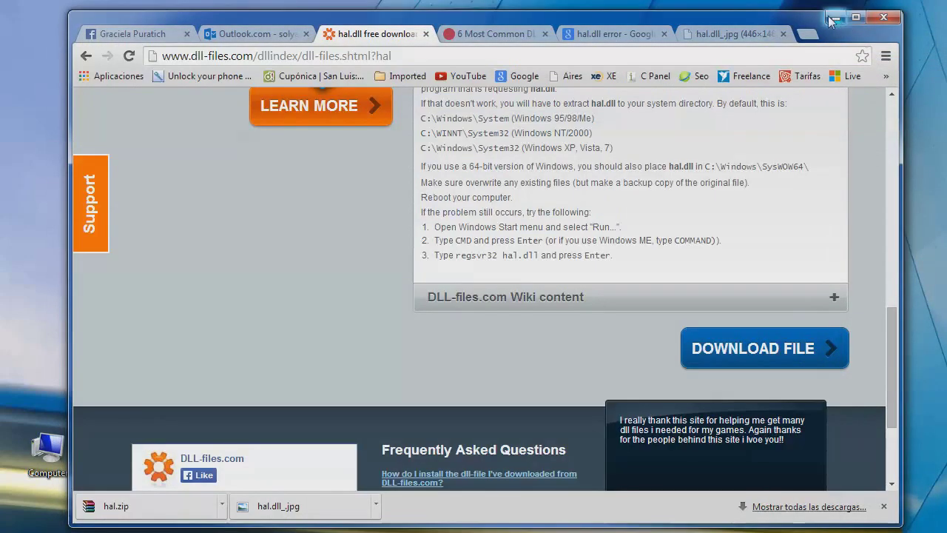
left_click(835, 17)
Move hal.dll to the desktop centre, copy it, and open Local Disk (C:) via Computer
left_click_drag(211, 196, 400, 244)
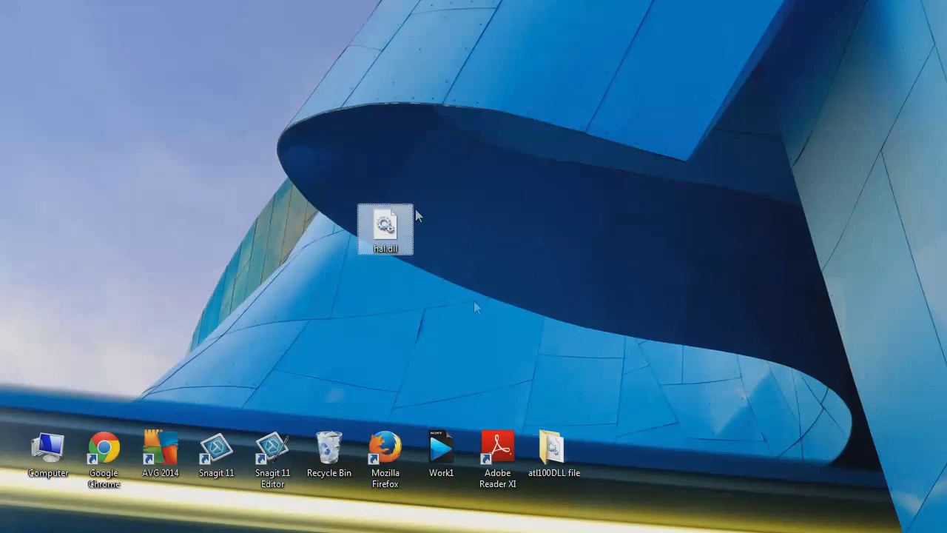
right_click(374, 244)
left_click(381, 224)
right_click(380, 223)
left_click(447, 475)
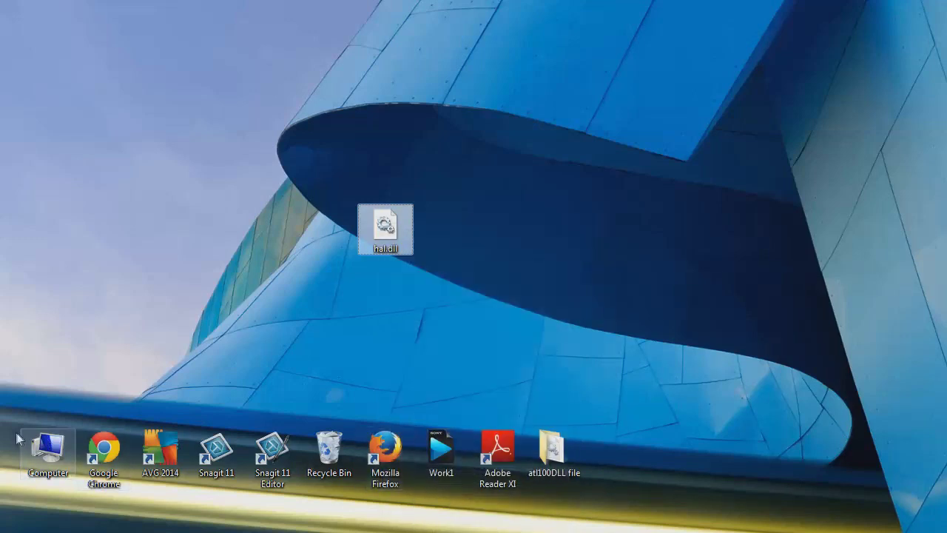
double_click(44, 451)
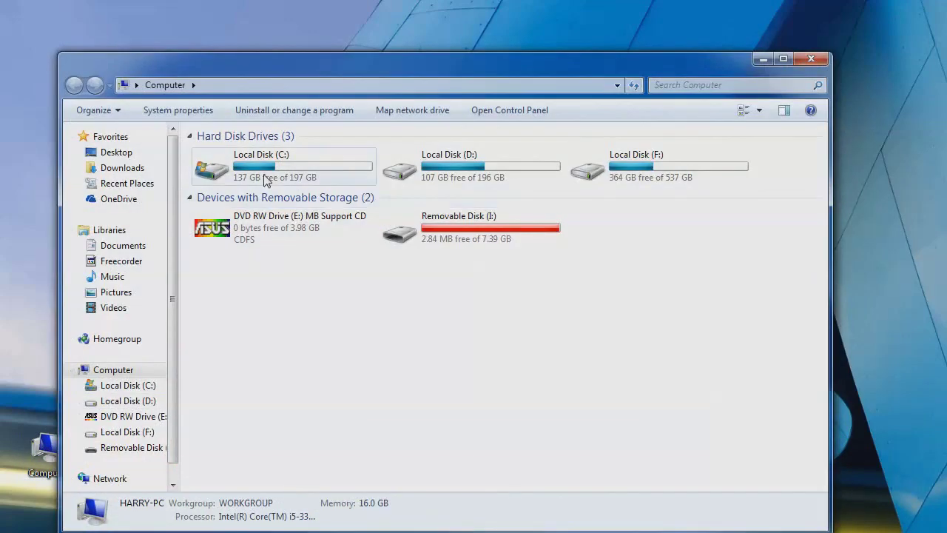
double_click(263, 178)
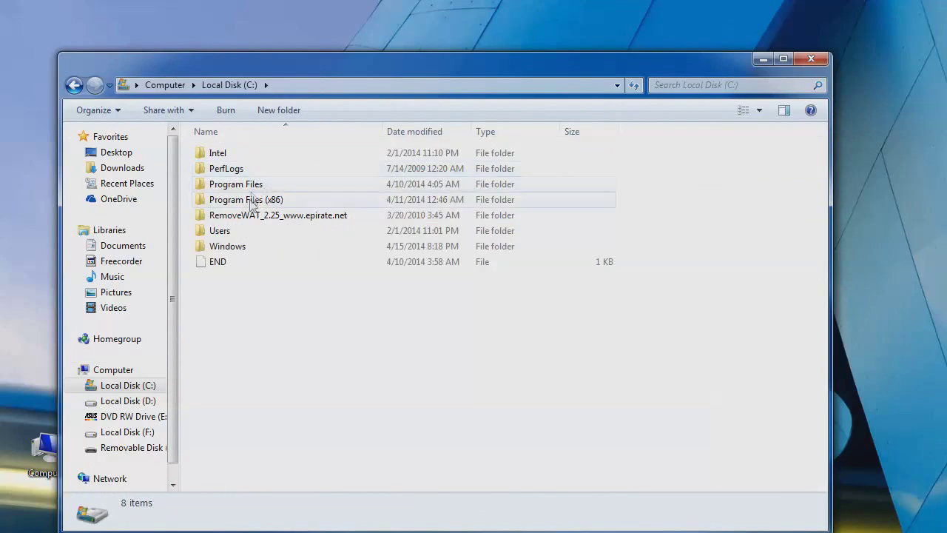
Paste hal.dll into C:\Windows\System32, then go back to the Windows folder
double_click(243, 245)
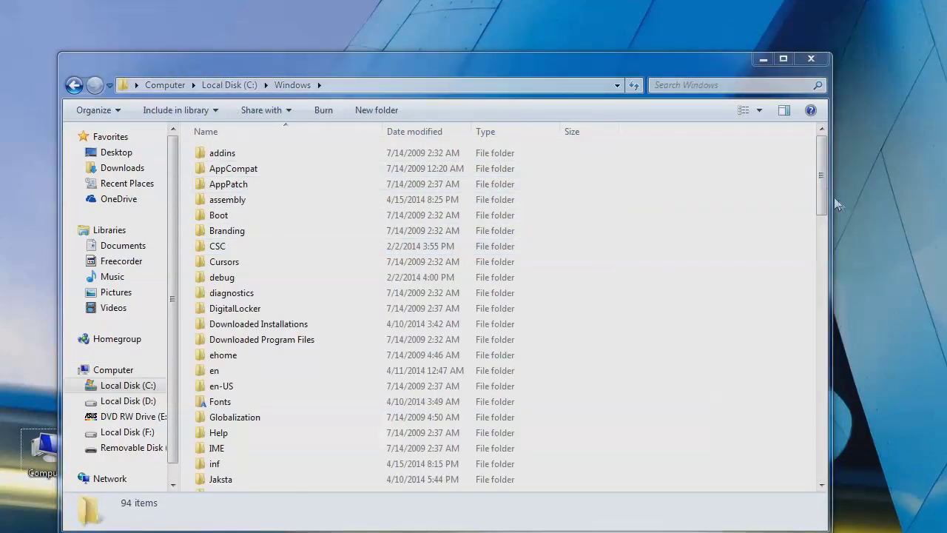
left_click_drag(821, 207, 810, 330)
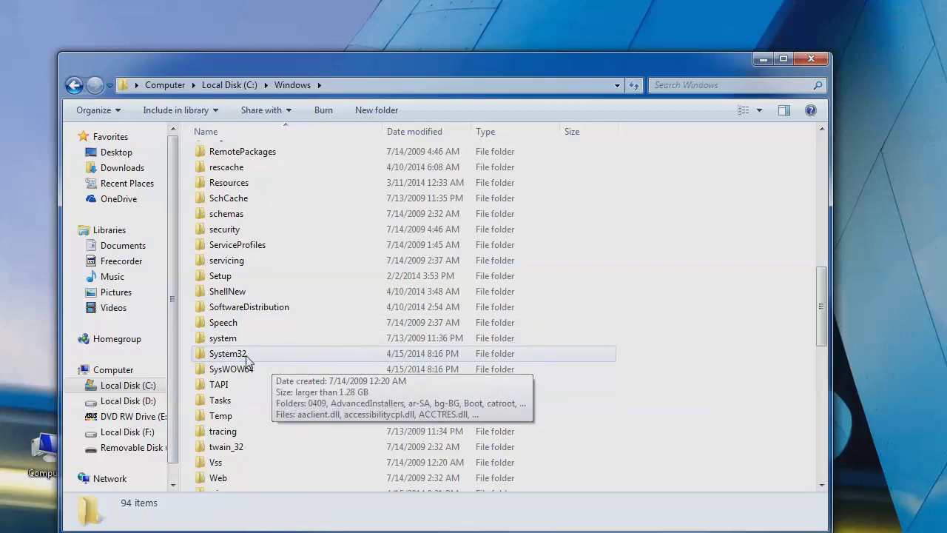
double_click(246, 356)
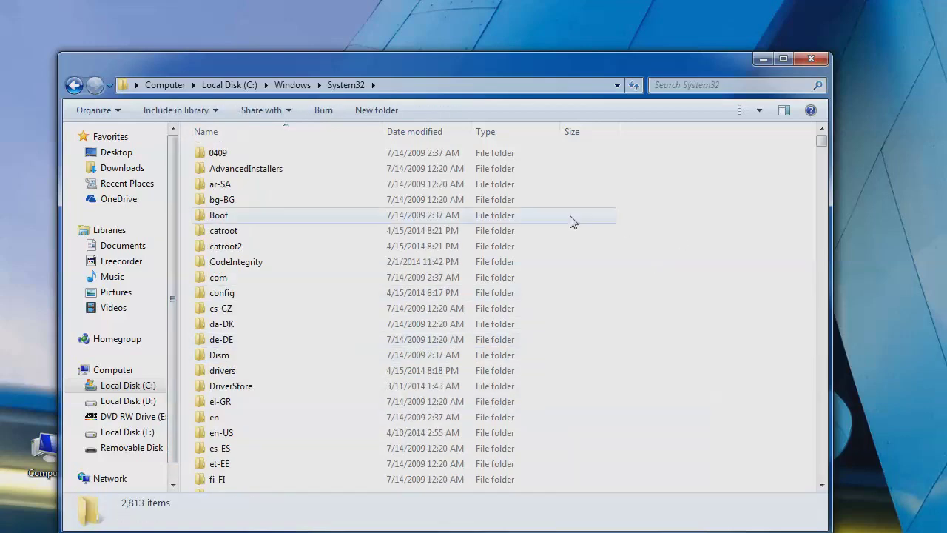
right_click(612, 231)
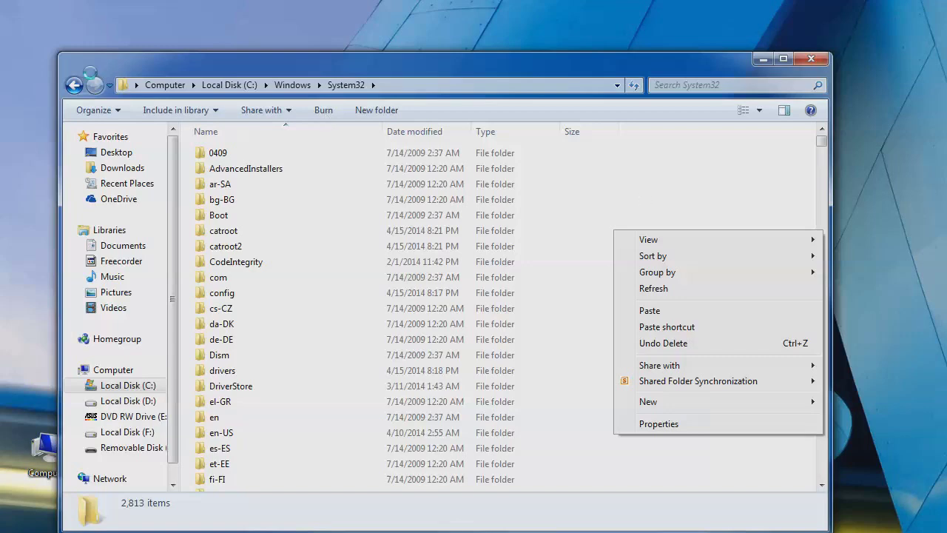
left_click(74, 86)
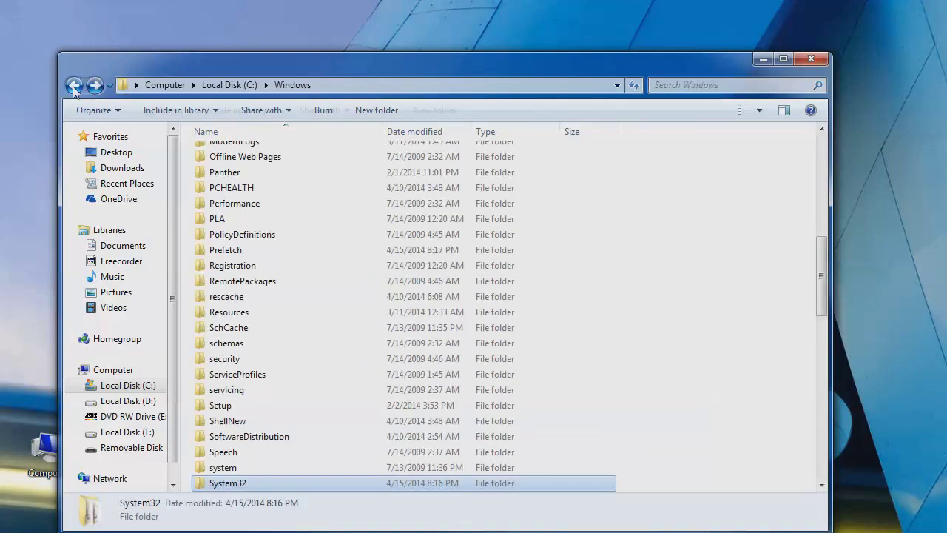
scroll(826, 257, "down", 4)
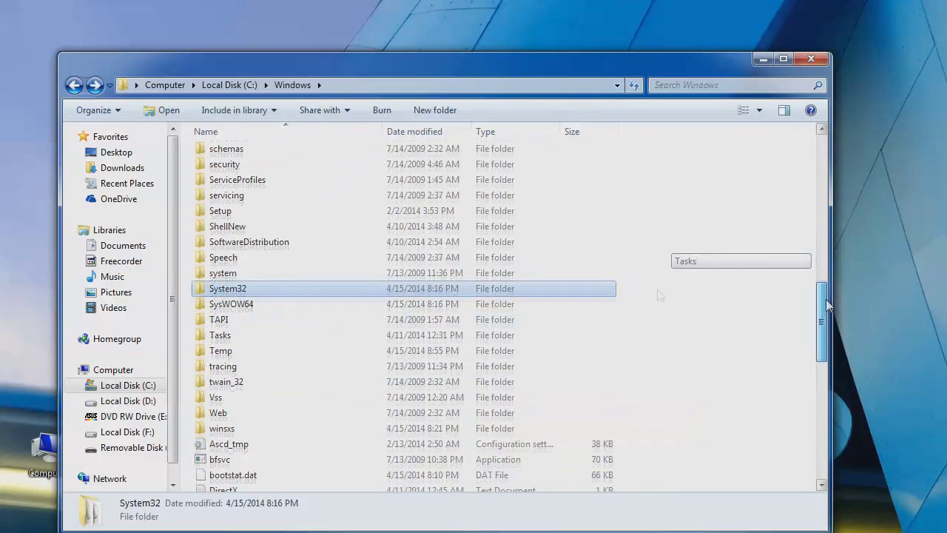
Paste hal.dll into SysWOW64 and return to the Windows folder
double_click(243, 312)
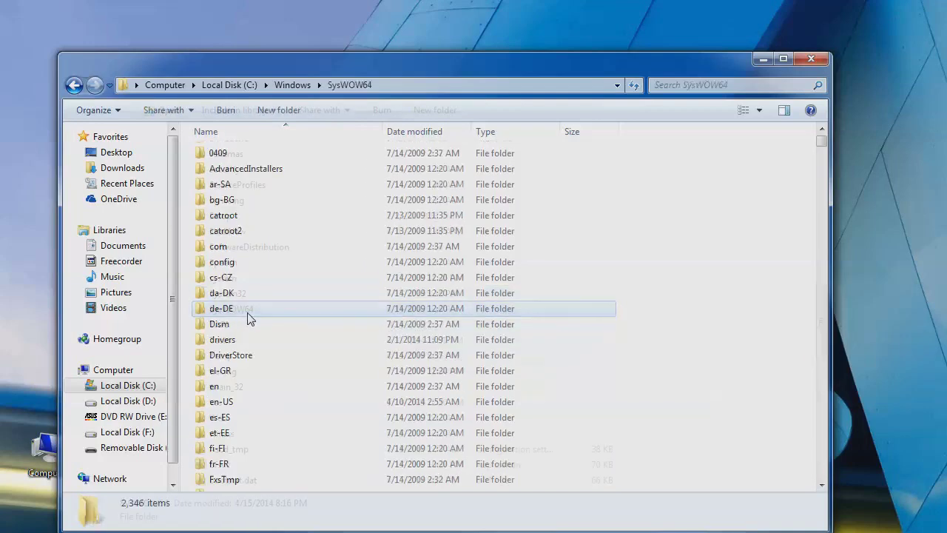
right_click(633, 280)
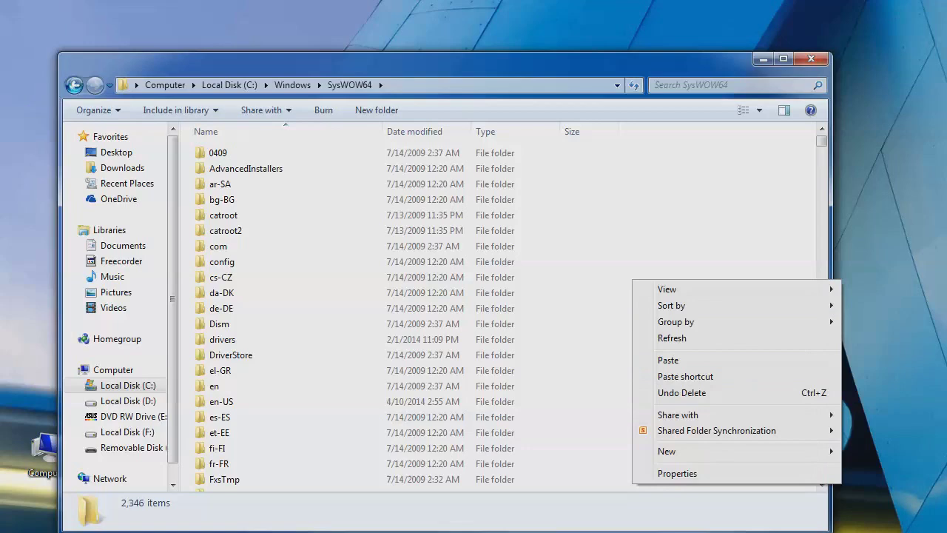
key("alt+Left")
Recheck System32, go back to the Windows folder, and close the Explorer window
left_click(245, 467)
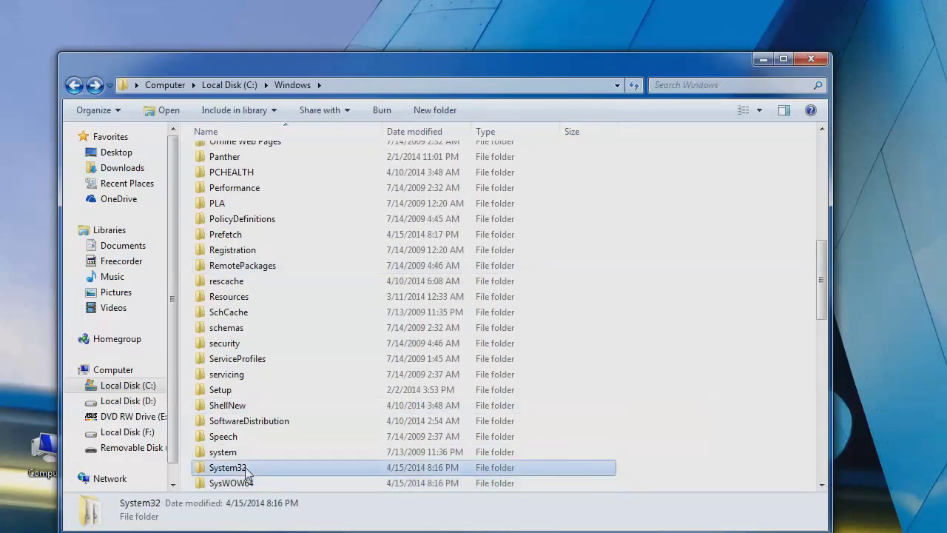
double_click(245, 467)
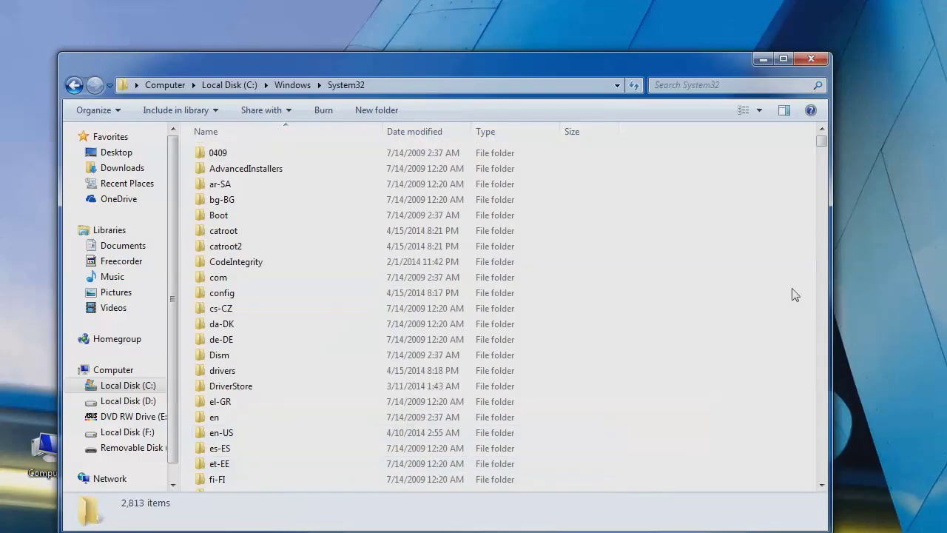
left_click(74, 86)
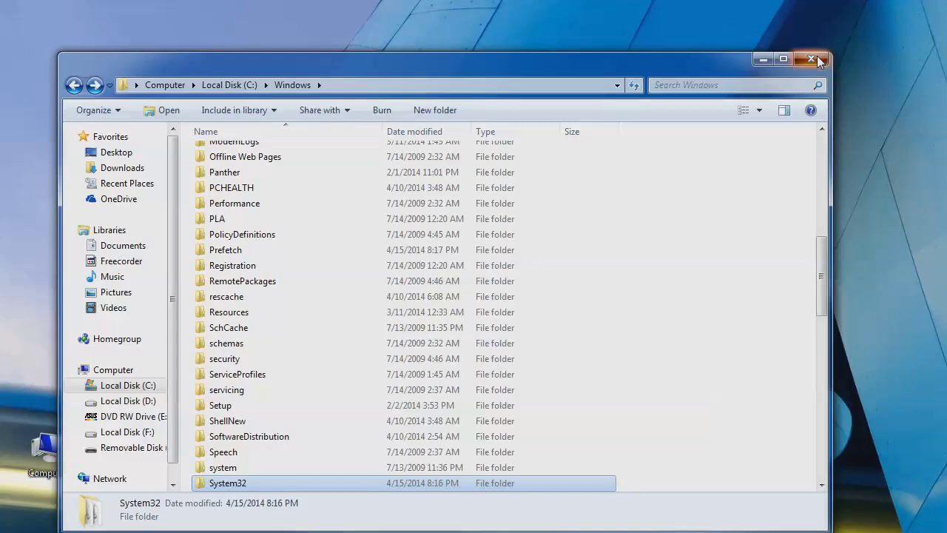
left_click(816, 59)
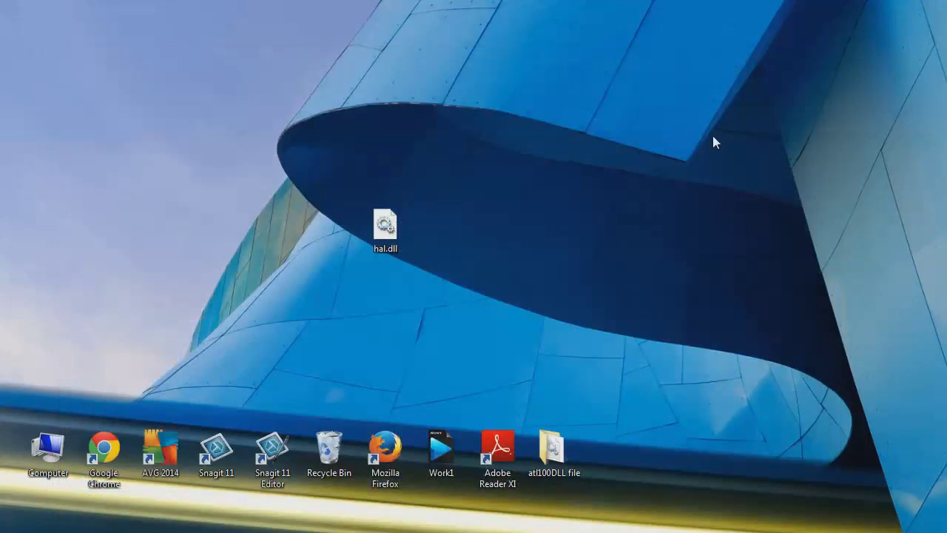